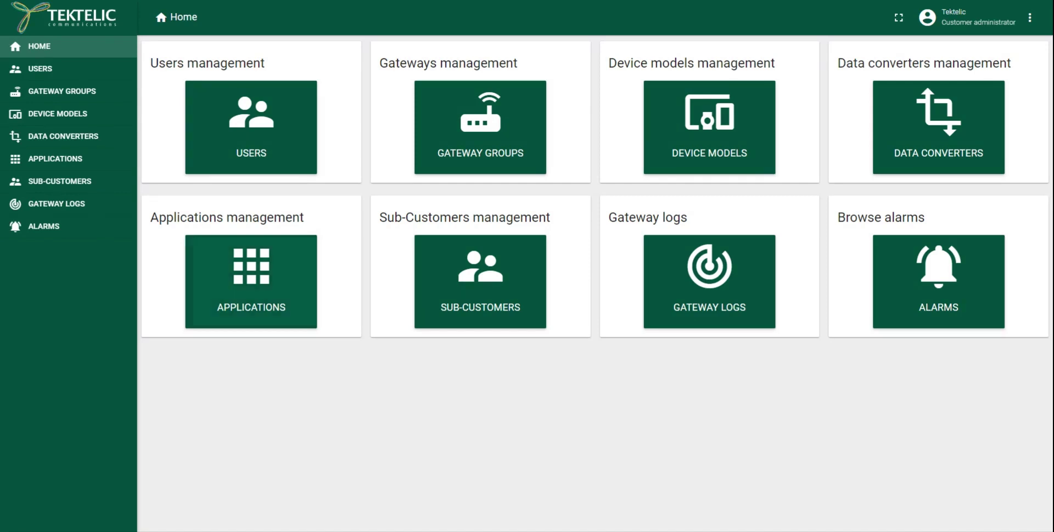
Step: From the Applications list, start a new application
{"action": "left_click", "coordinate": [250, 311]}
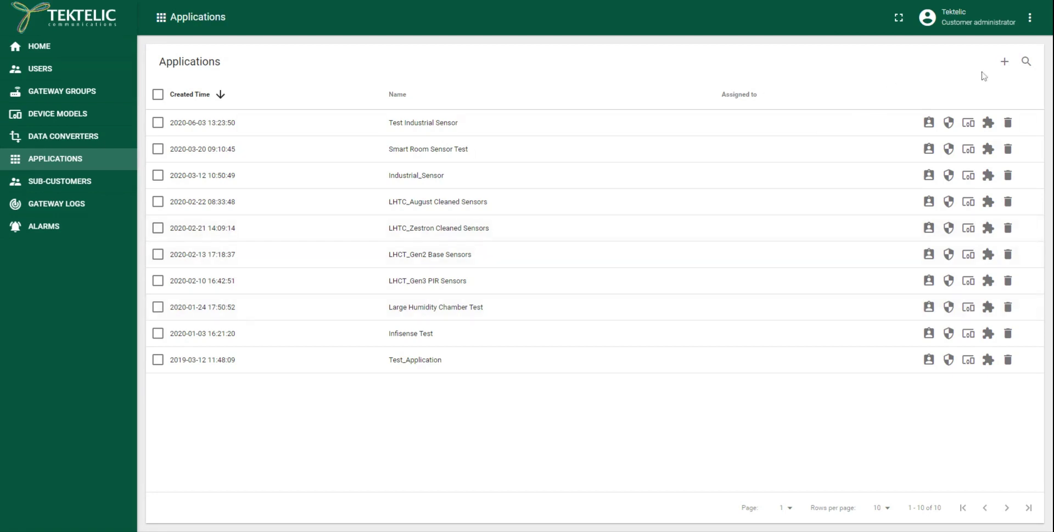
{"action": "left_click", "coordinate": [1004, 62]}
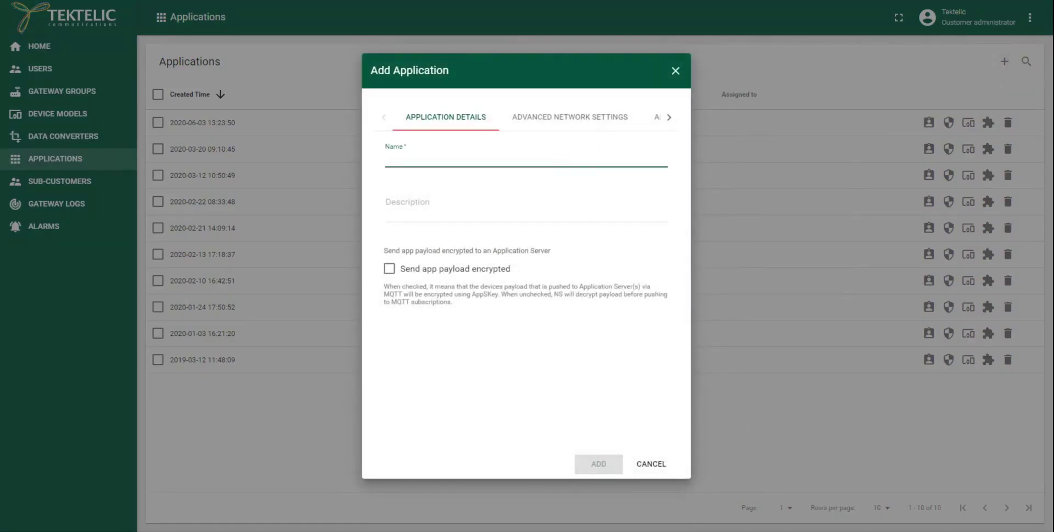
Step: Add application 'Smart Room Sensor-Demo' with description 'For Demonstration Purpose'
{"action": "type", "text": "Smart H"}
{"action": "key", "text": "BackSpace"}
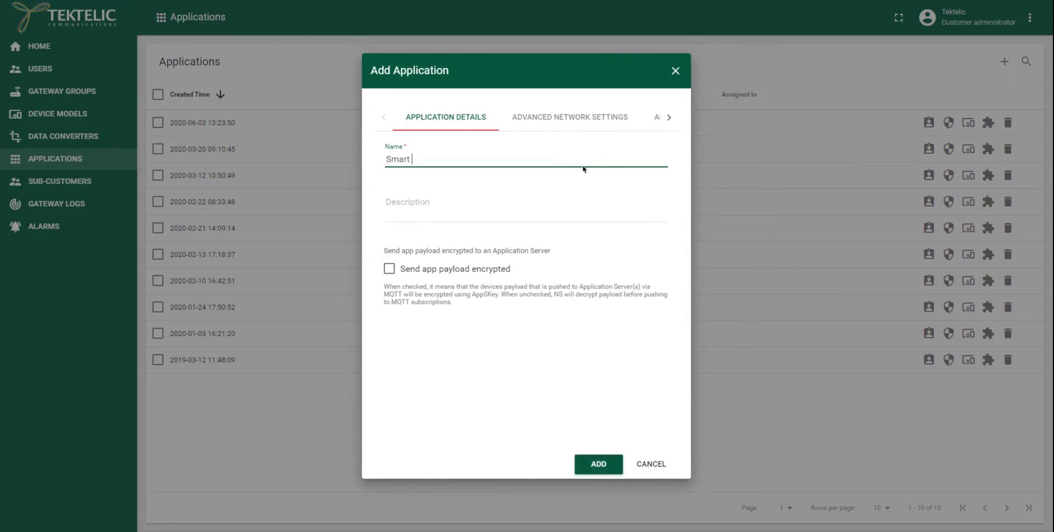
{"action": "type", "text": "Room Sen"}
{"action": "type", "text": "sor-Dem"}
{"action": "type", "text": "o"}
{"action": "left_click", "coordinate": [500, 202]}
{"action": "type", "text": "F"}
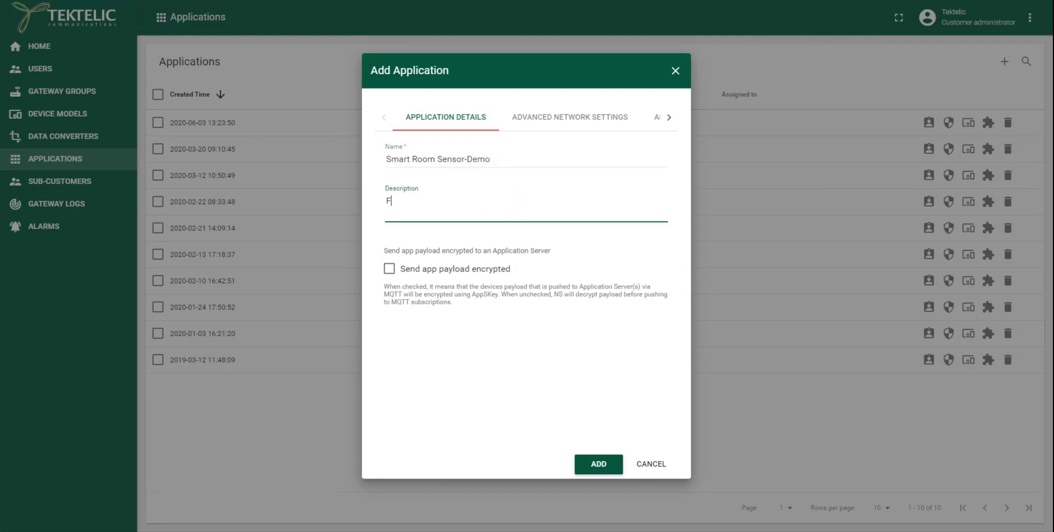
{"action": "type", "text": "or Demo"}
{"action": "type", "text": "nstration "}
{"action": "type", "text": "Purpose"}
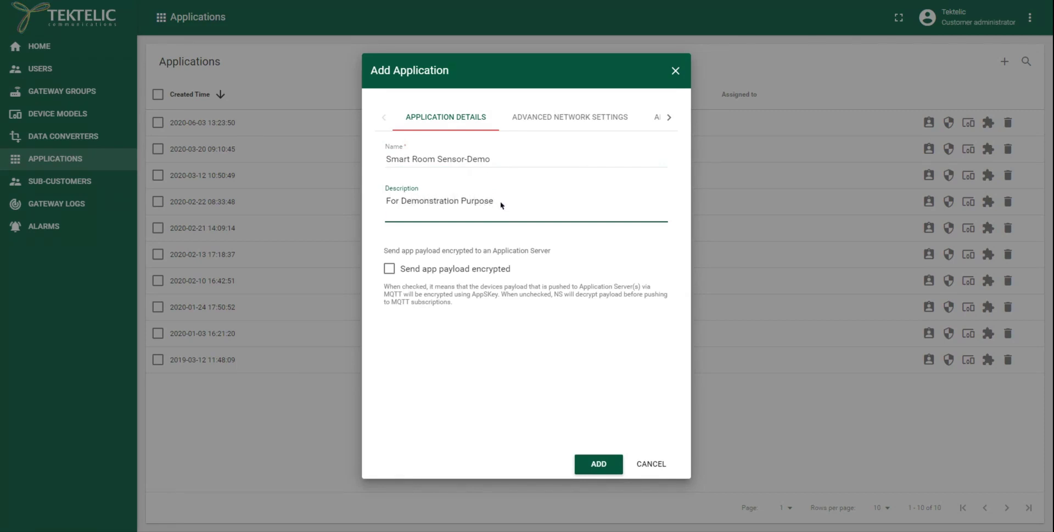
{"action": "left_click", "coordinate": [613, 466]}
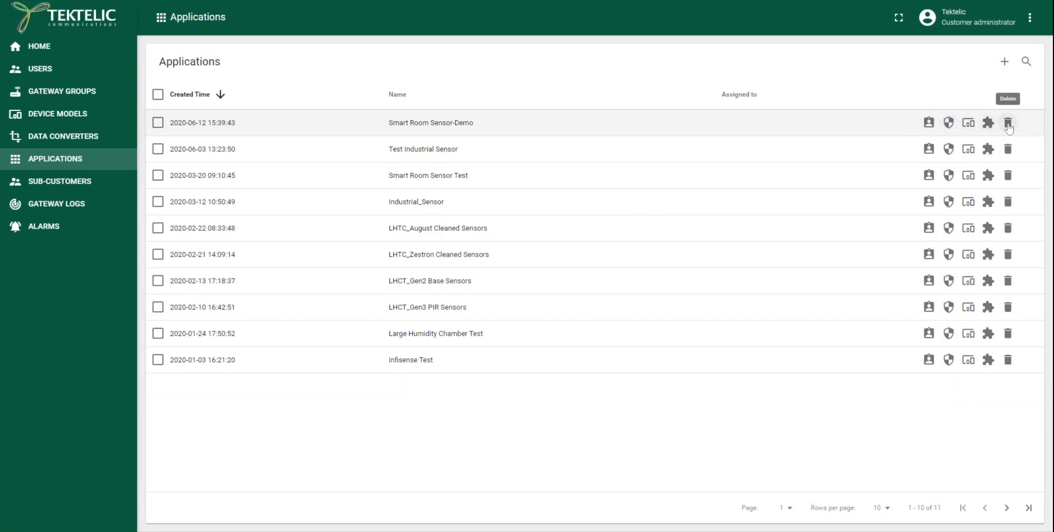
Step: Open the Smart Room Sensor-Demo details panel from the Applications list
{"action": "left_click", "coordinate": [881, 123]}
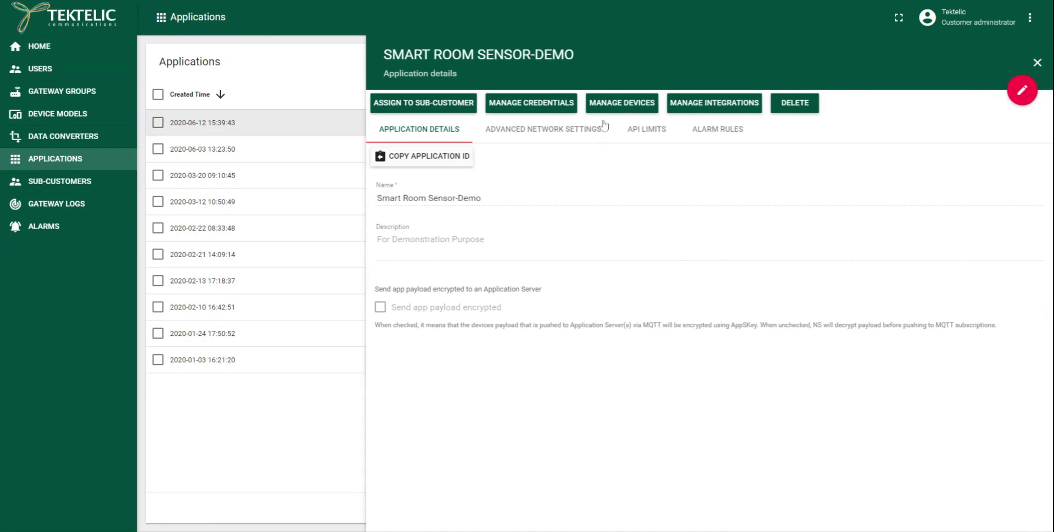
Step: Show Smart Room Sensor-Demo's empty device list and start adding a device
{"action": "left_click", "coordinate": [617, 108]}
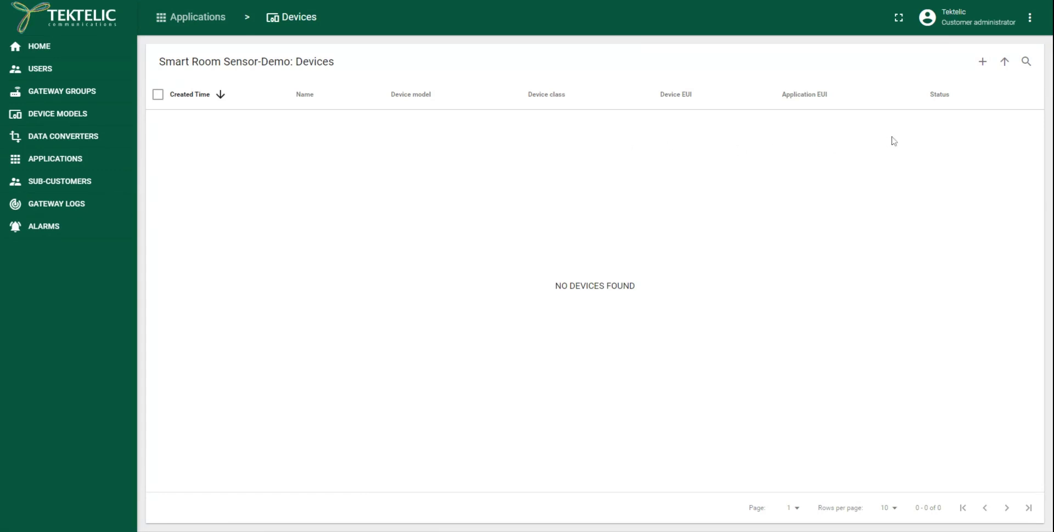
{"action": "left_click", "coordinate": [981, 65]}
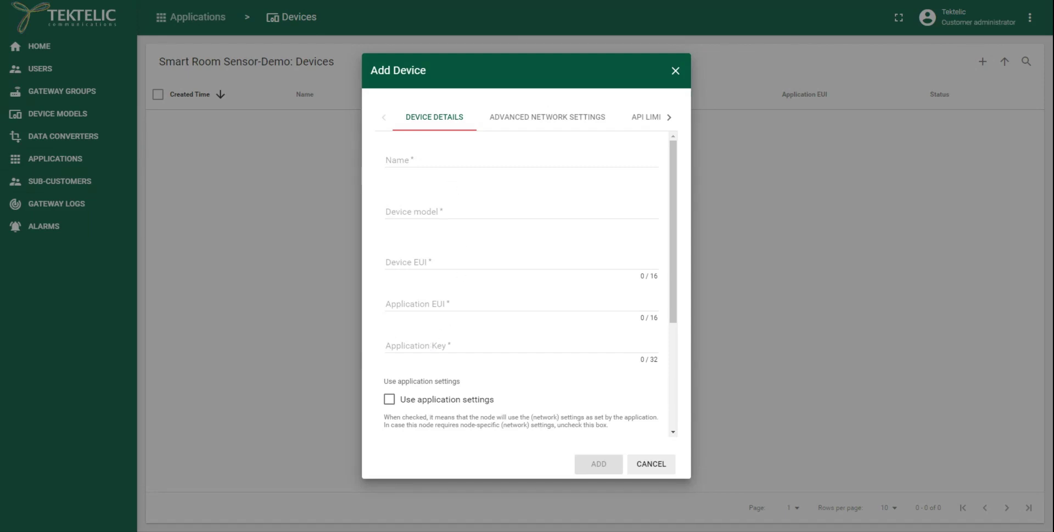
Step: Name the new device 'Home Sensor PIR' and choose the Home Sensor model
{"action": "left_click", "coordinate": [522, 160]}
{"action": "type", "text": "Home "}
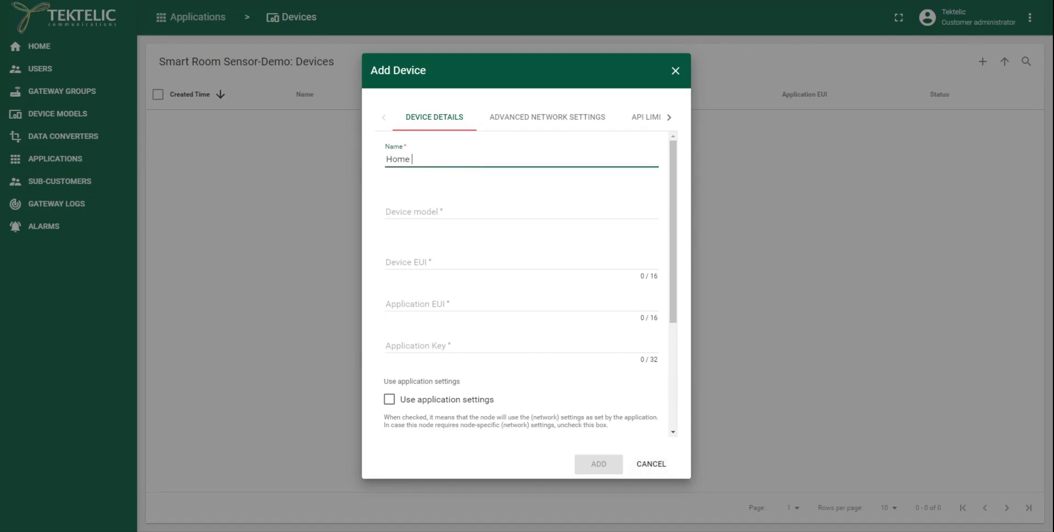
{"action": "type", "text": "Sensor PIR"}
{"action": "key", "text": "Tab"}
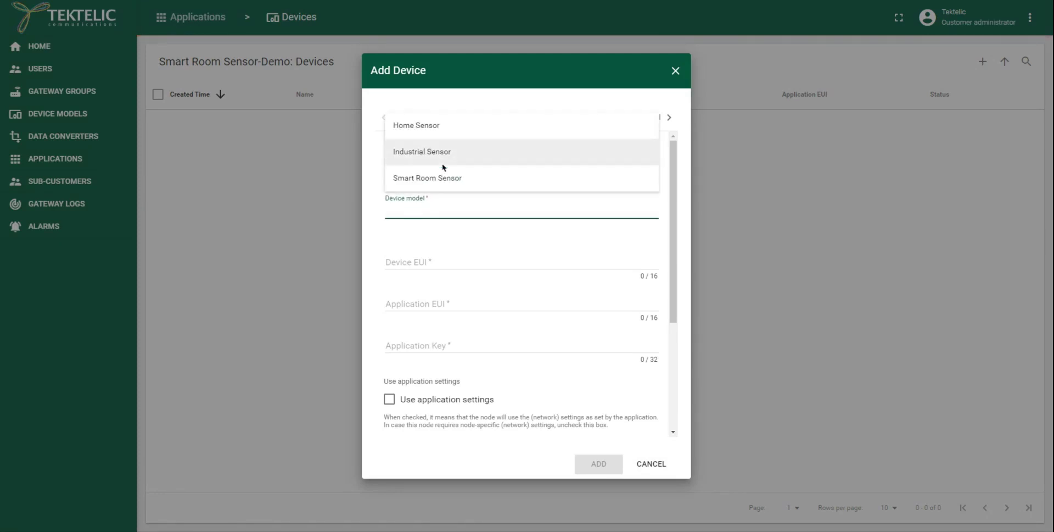
{"action": "left_click", "coordinate": [445, 130]}
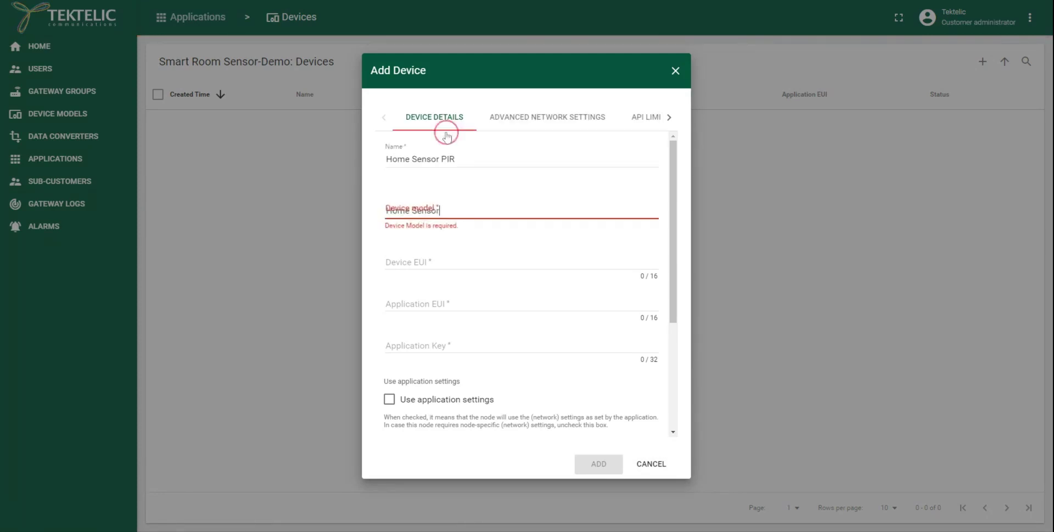
{"action": "left_click", "coordinate": [445, 262]}
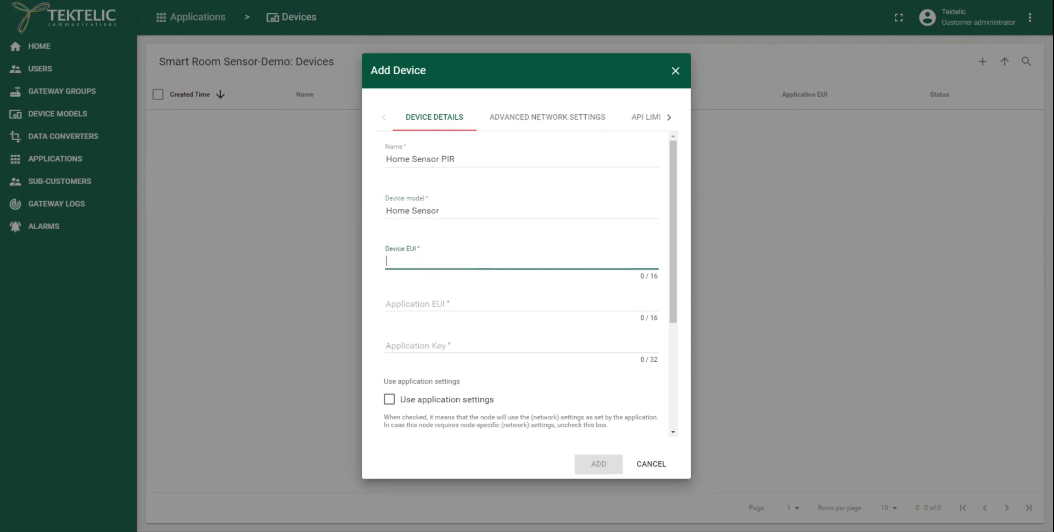
{"action": "left_click", "coordinate": [17, 482]}
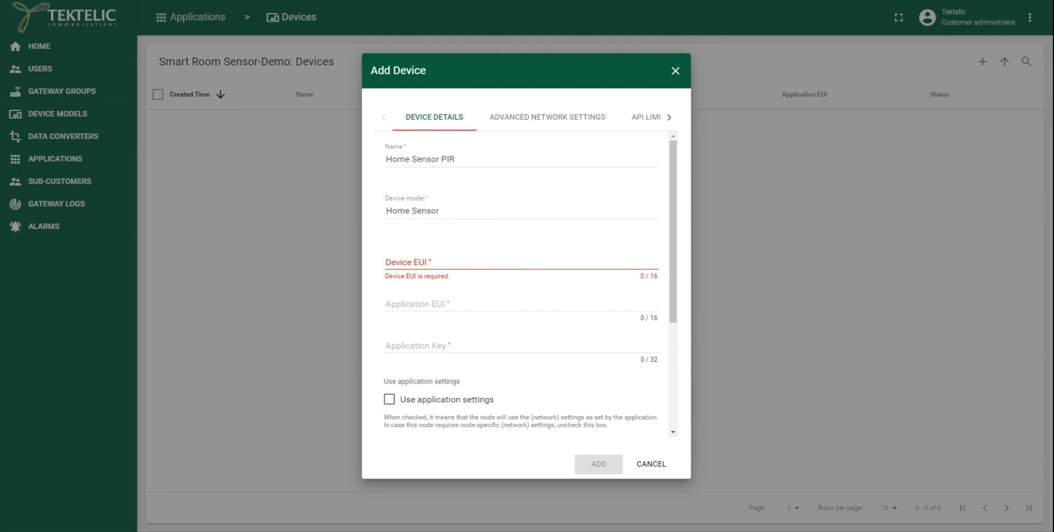
{"action": "type", "text": "647FDA0000003A29"}
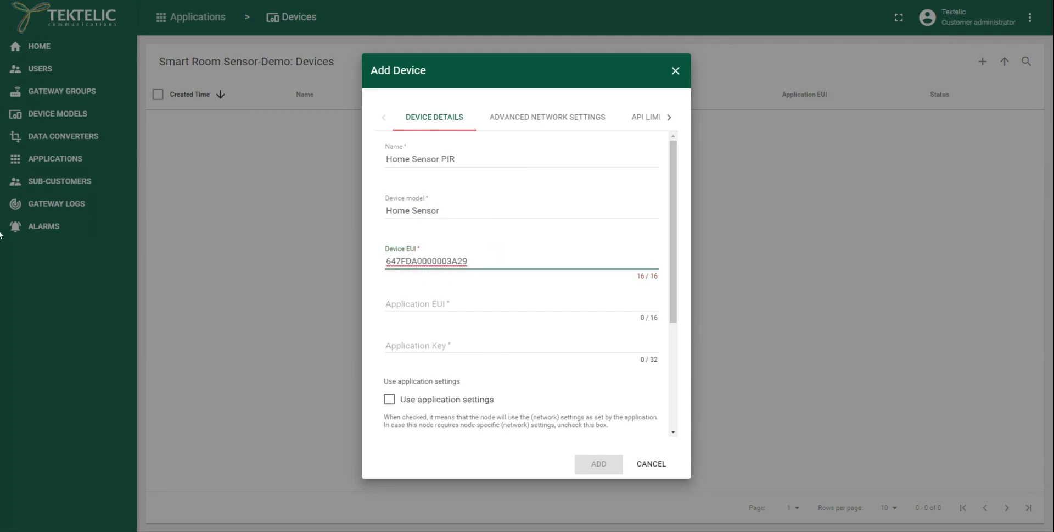
{"action": "left_click", "coordinate": [1, 234]}
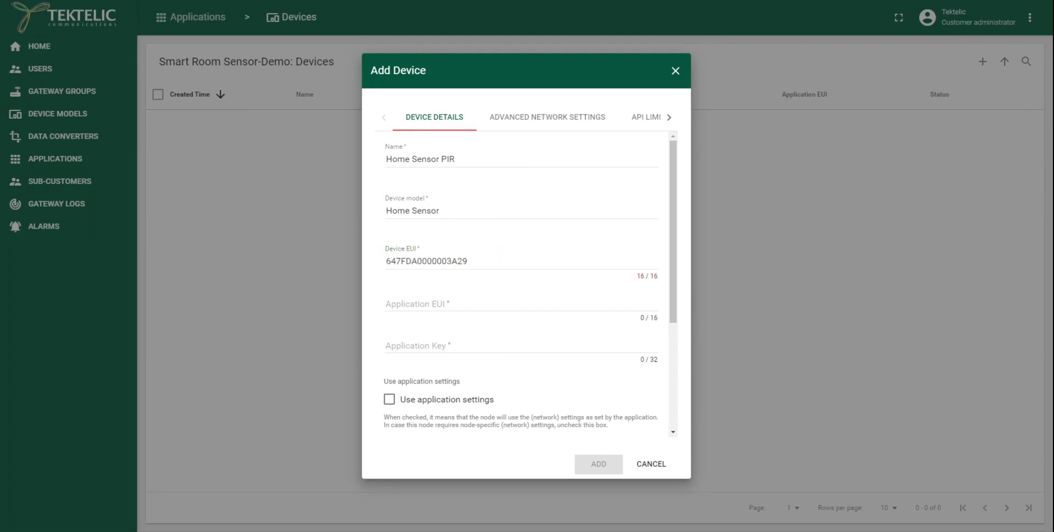
{"action": "type", "text": "647FDA8010000000"}
{"action": "left_click", "coordinate": [0, 233]}
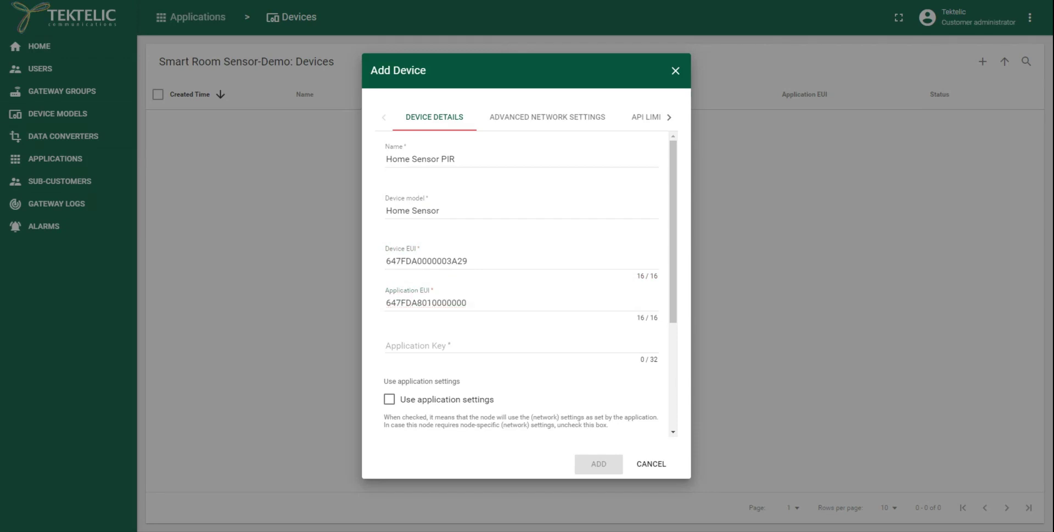
{"action": "left_click", "coordinate": [522, 345]}
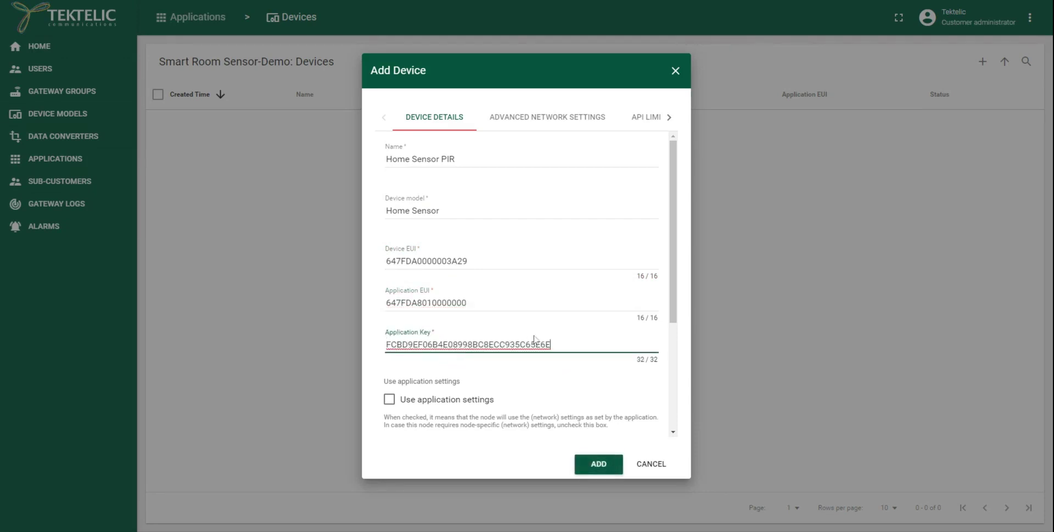
{"action": "scroll", "coordinate": [526, 283], "scroll_direction": "down", "scroll_amount": 2}
{"action": "scroll", "coordinate": [607, 355], "scroll_direction": "down", "scroll_amount": 2}
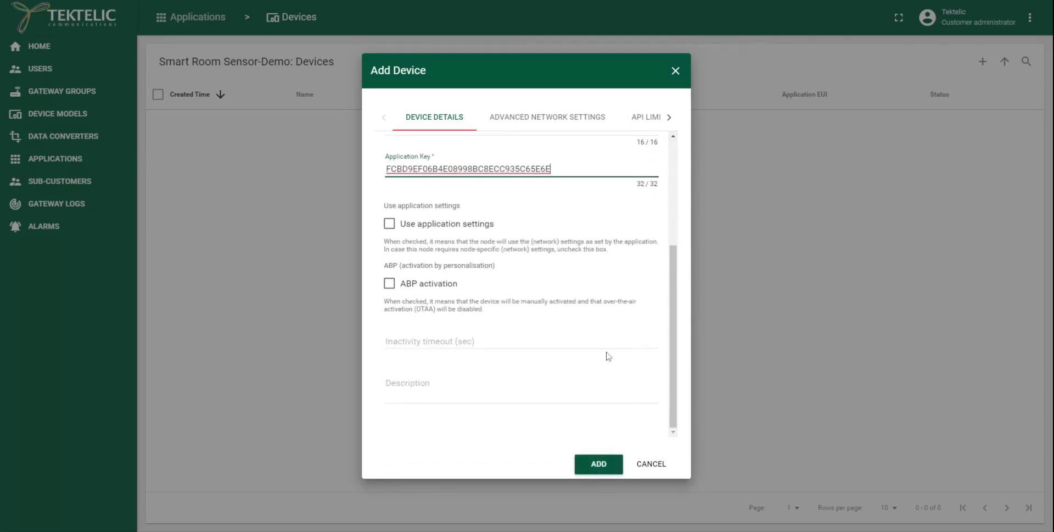
{"action": "left_click", "coordinate": [593, 466]}
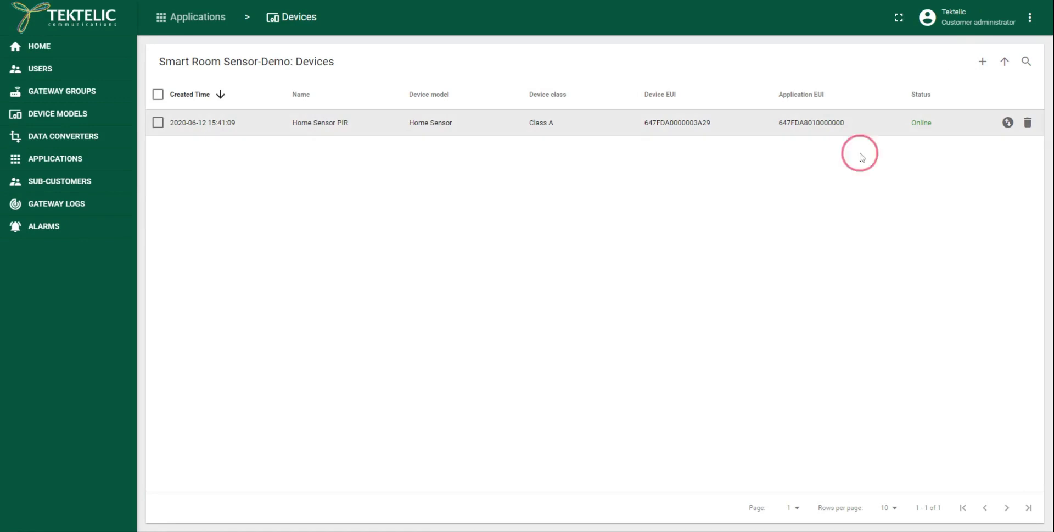
Step: Open Home Sensor PIR's device details and check its Online status and last activity time
{"action": "left_click", "coordinate": [733, 122]}
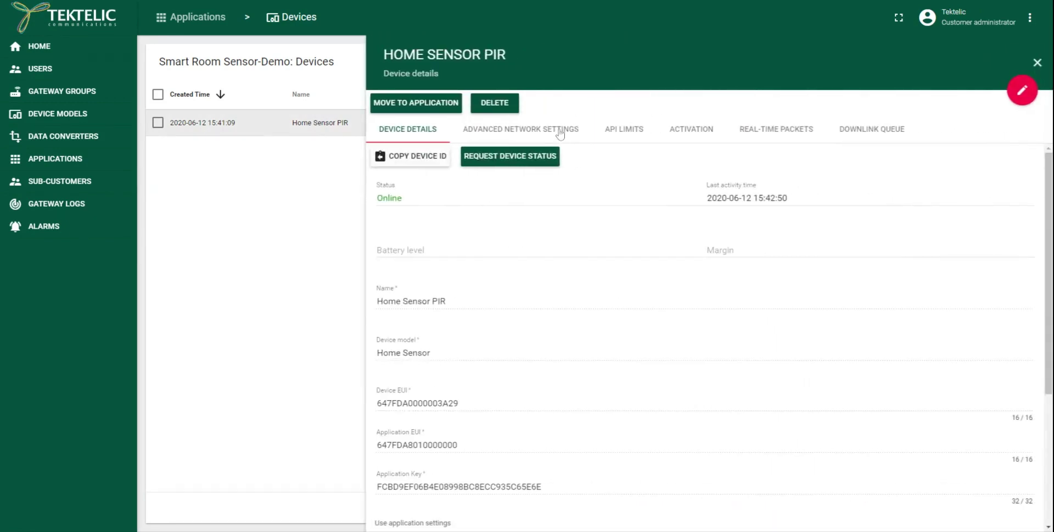
{"action": "left_click_drag", "start_coordinate": [790, 198], "coordinate": [708, 198]}
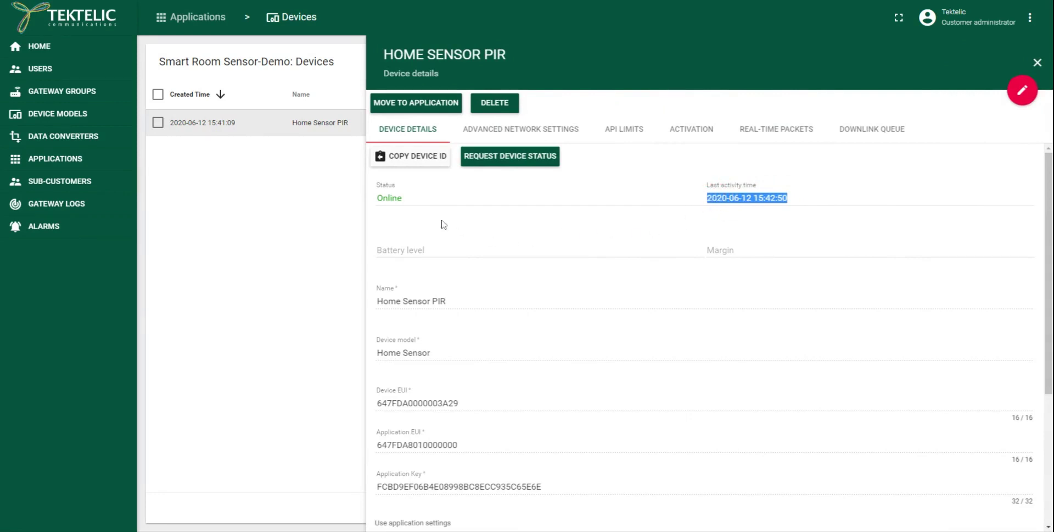
{"action": "left_click_drag", "start_coordinate": [403, 197], "coordinate": [381, 192]}
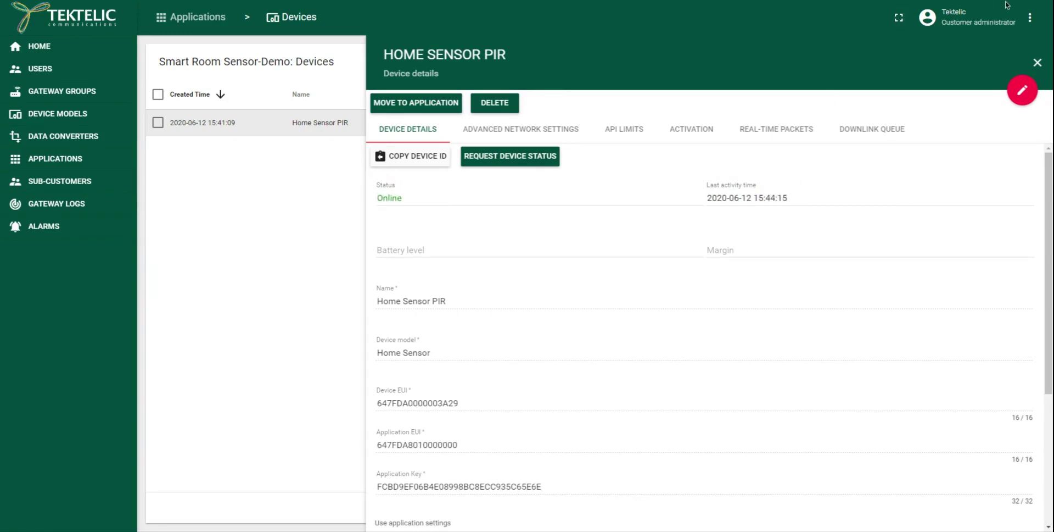
Step: Show Home Sensor PIR's advanced network settings down to the Default channel mask field
{"action": "left_click", "coordinate": [541, 133]}
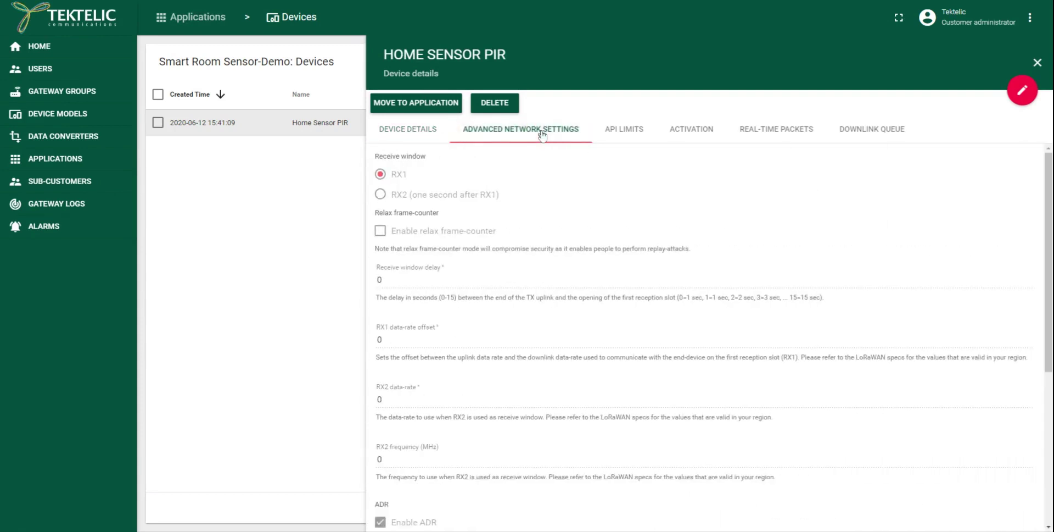
{"action": "scroll", "coordinate": [528, 188], "scroll_direction": "down", "scroll_amount": 1}
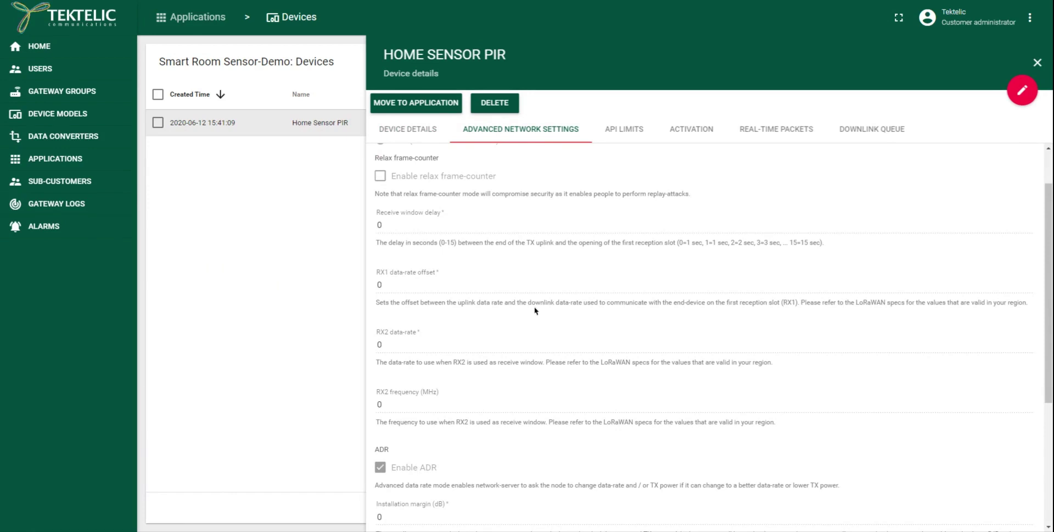
{"action": "scroll", "coordinate": [536, 310], "scroll_direction": "down", "scroll_amount": 1}
{"action": "scroll", "coordinate": [535, 310], "scroll_direction": "down", "scroll_amount": 2}
{"action": "scroll", "coordinate": [536, 310], "scroll_direction": "down", "scroll_amount": 1}
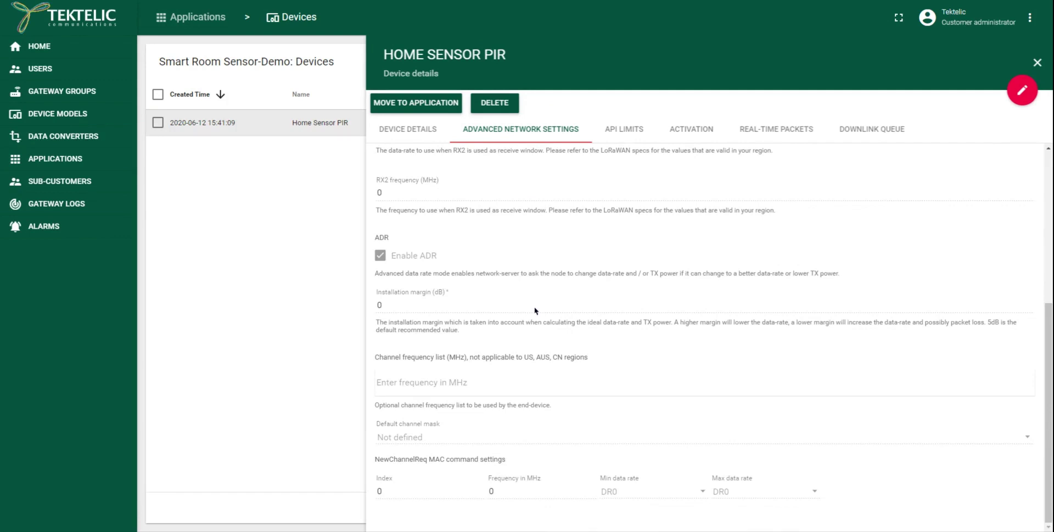
Step: Edit the settings, set Default channel mask to 8-channel, and save
{"action": "left_click", "coordinate": [1023, 89]}
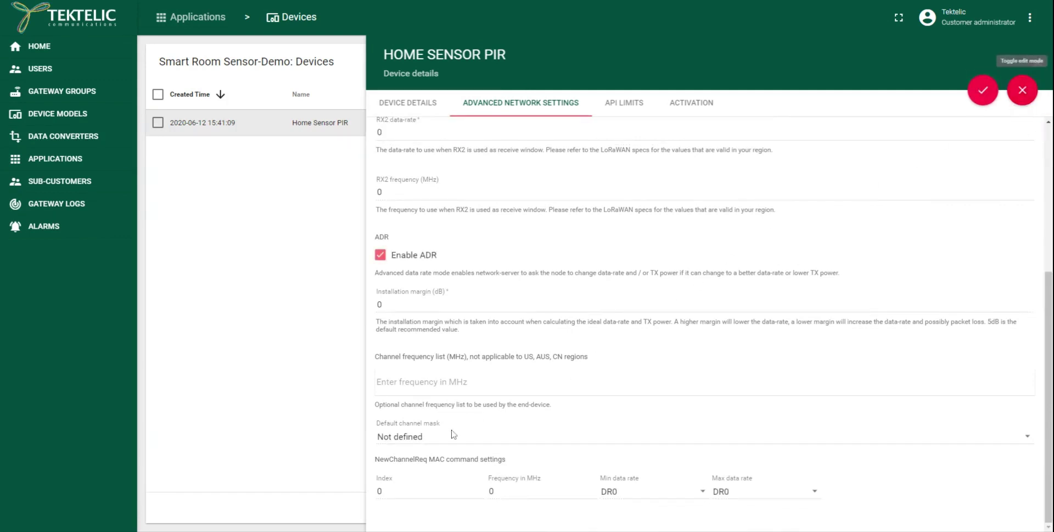
{"action": "left_click", "coordinate": [435, 439]}
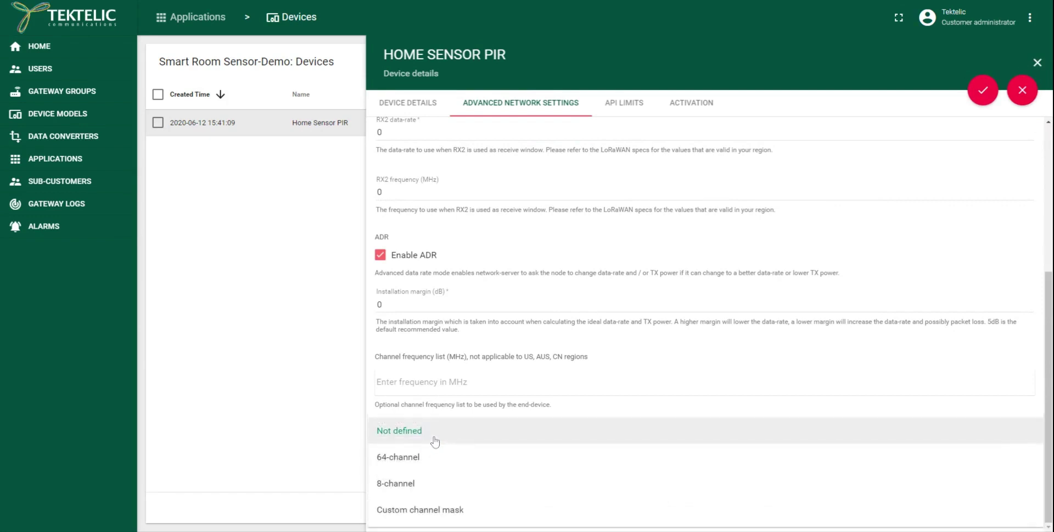
{"action": "left_click", "coordinate": [419, 485]}
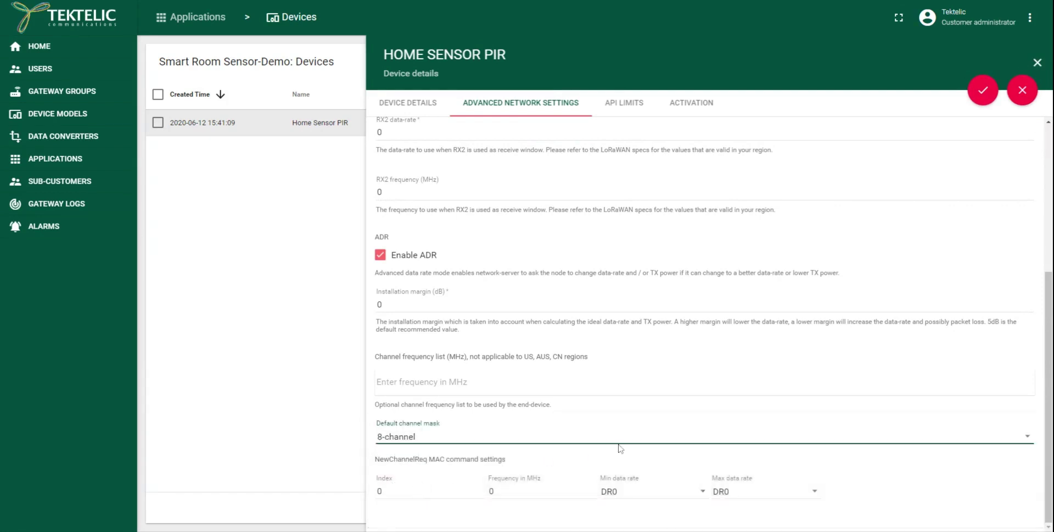
{"action": "left_click", "coordinate": [984, 93]}
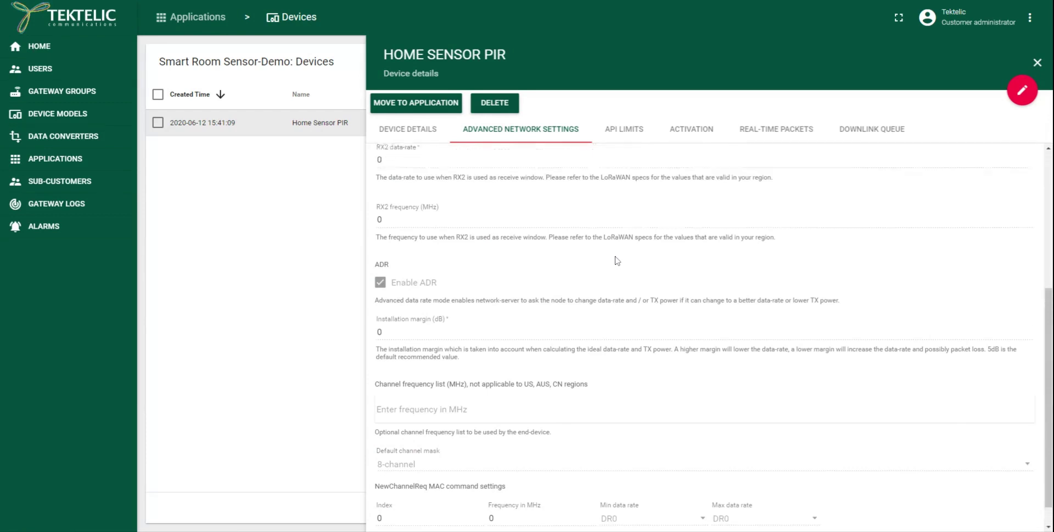
{"action": "scroll", "coordinate": [617, 260], "scroll_direction": "up", "scroll_amount": 2}
Step: Return to Home Sensor PIR's Device Details tab
{"action": "scroll", "coordinate": [617, 260], "scroll_direction": "up", "scroll_amount": 2}
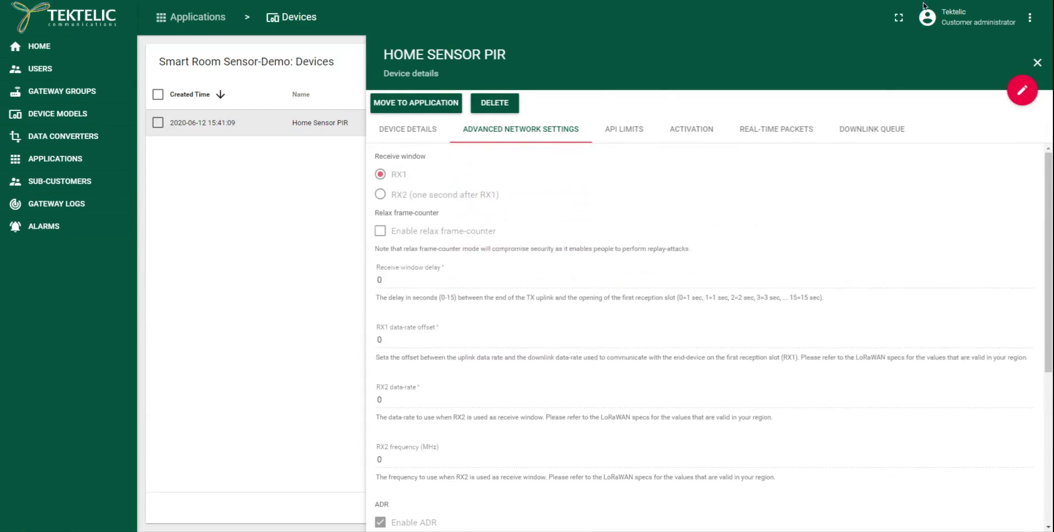
{"action": "left_click", "coordinate": [398, 132]}
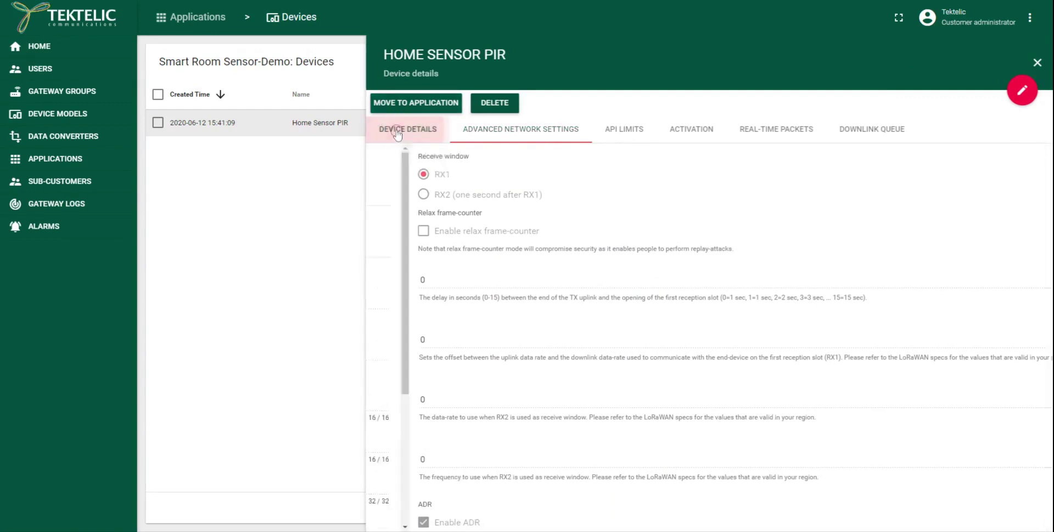